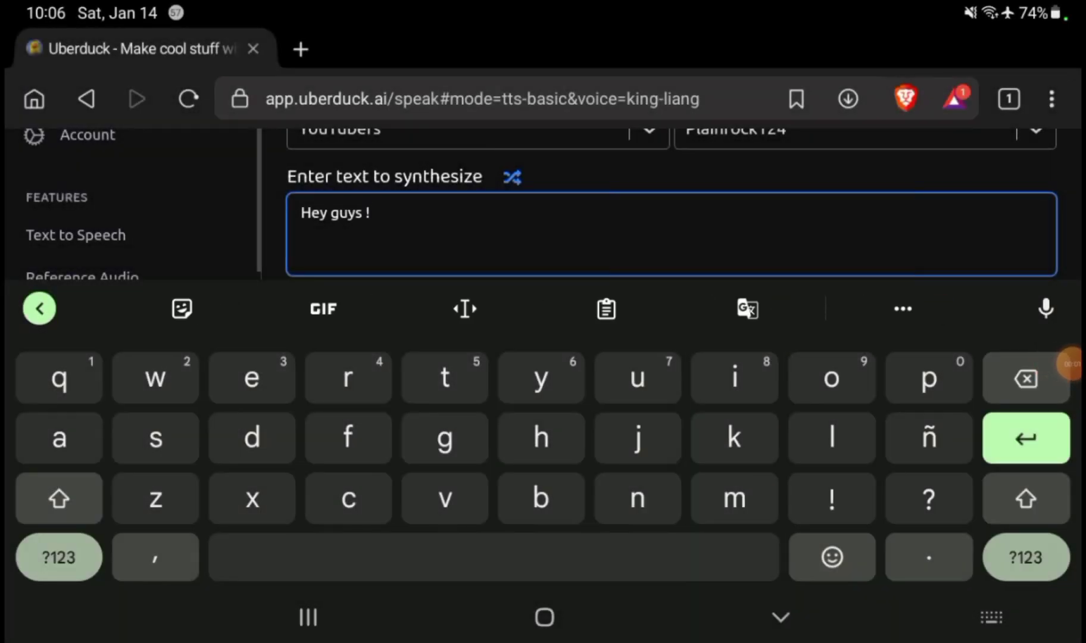
pyautogui.press('BackSpace')
pyautogui.write('! Welcome to ')
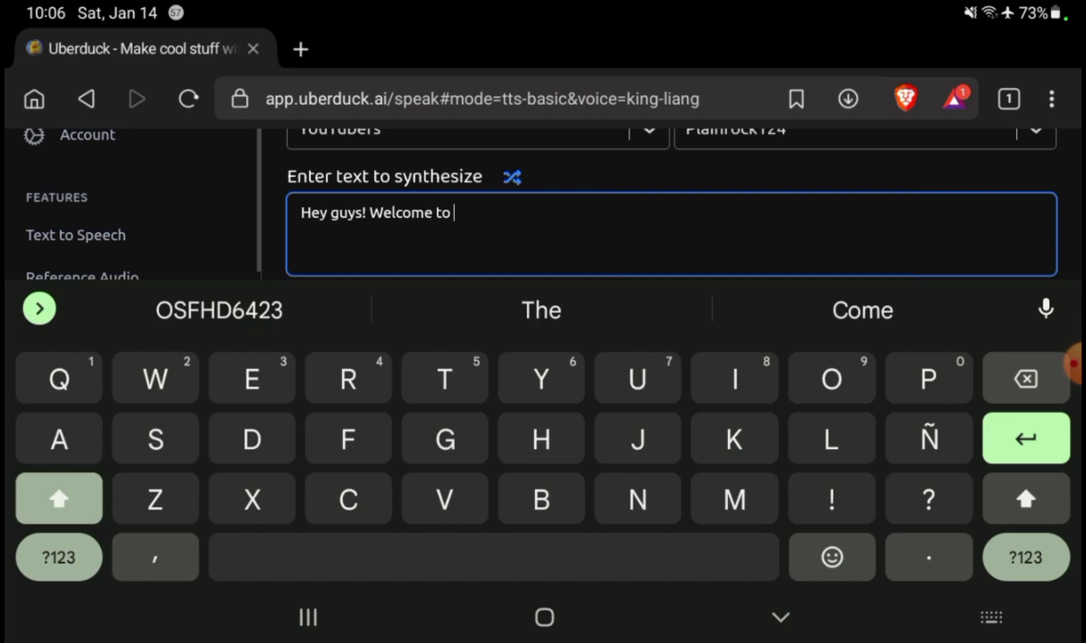
pyautogui.write('Bored')
pyautogui.click(541, 310)
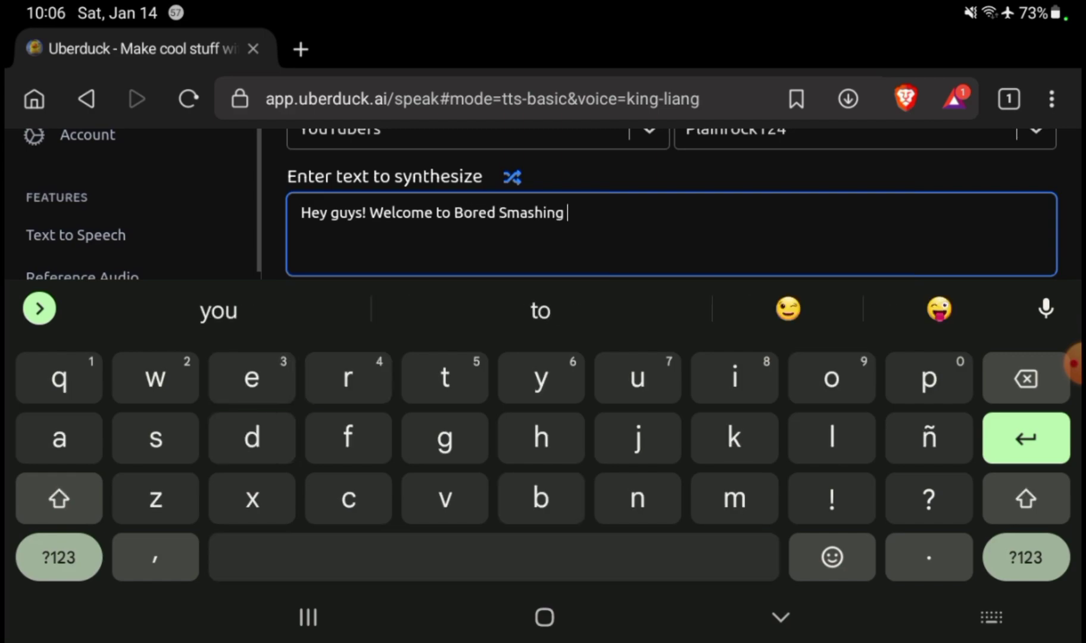
pyautogui.write('p')
pyautogui.press('BackSpace')
pyautogui.write('!')
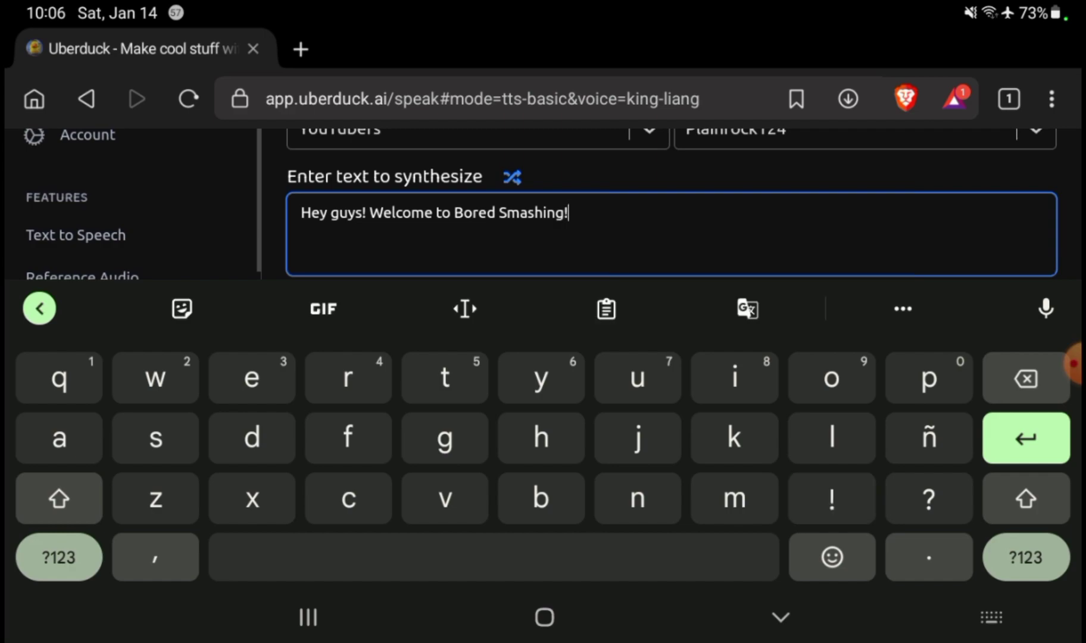
pyautogui.click(781, 618)
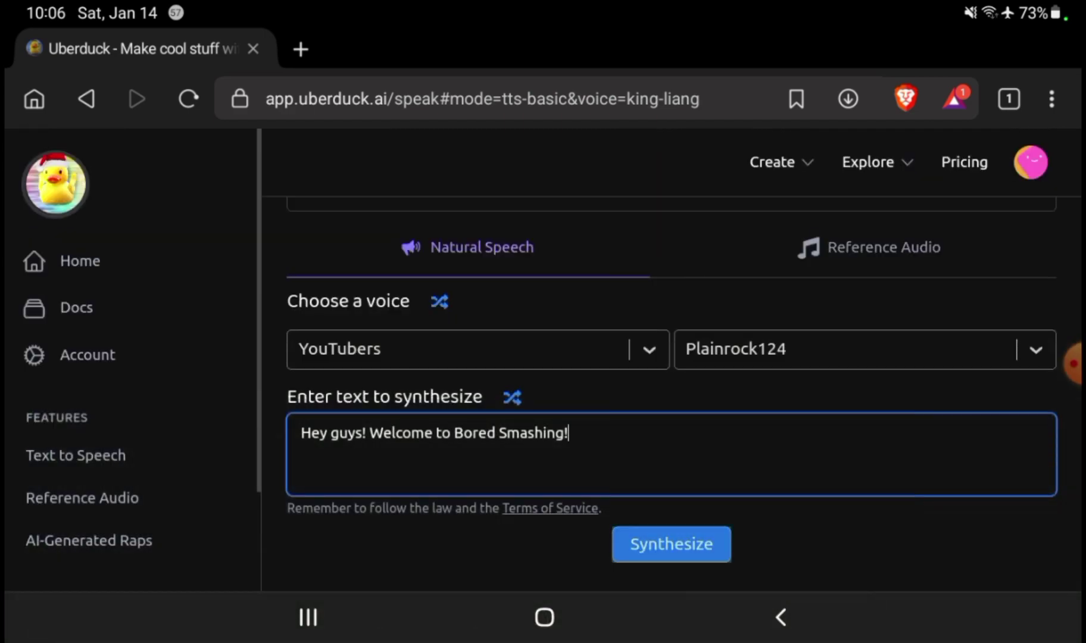
pyautogui.click(671, 544)
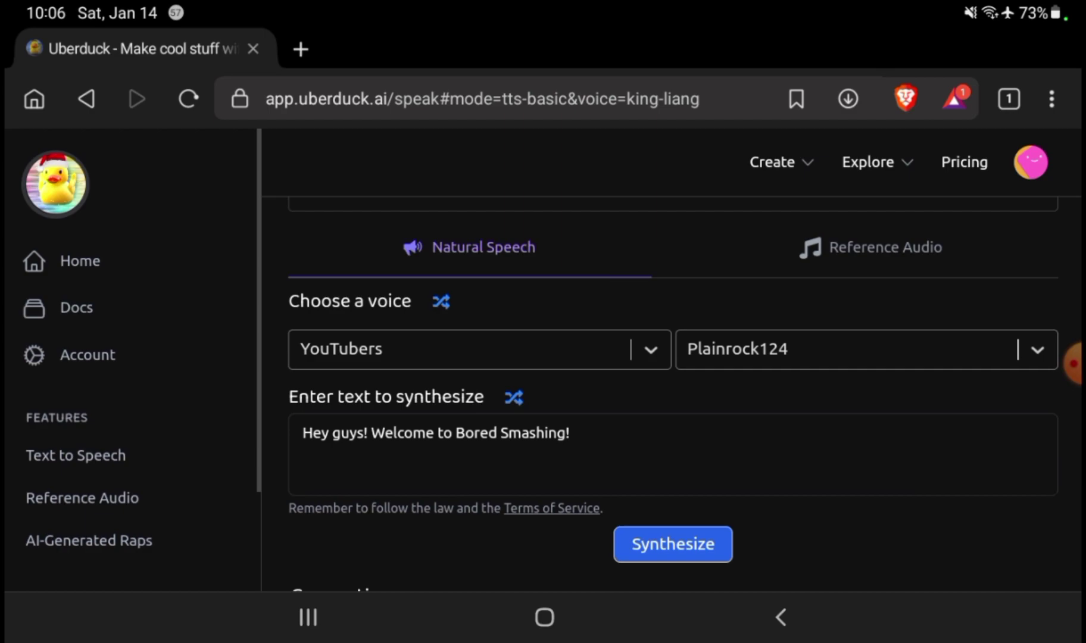
pyautogui.scroll(-5, 671, 382)
pyautogui.scroll(-5, 672, 382)
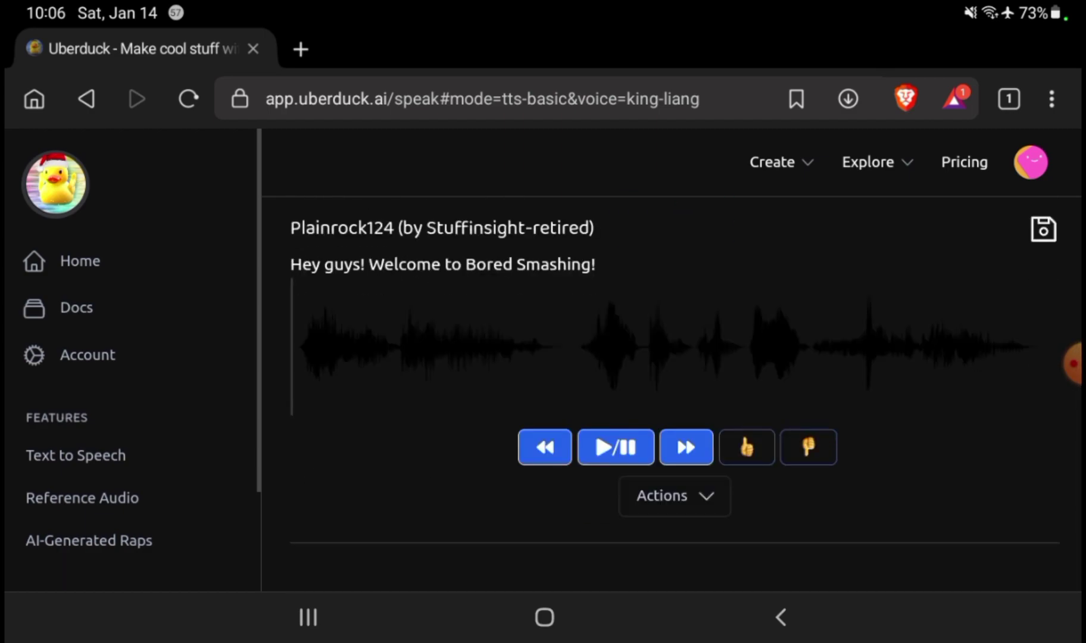
pyautogui.click(617, 448)
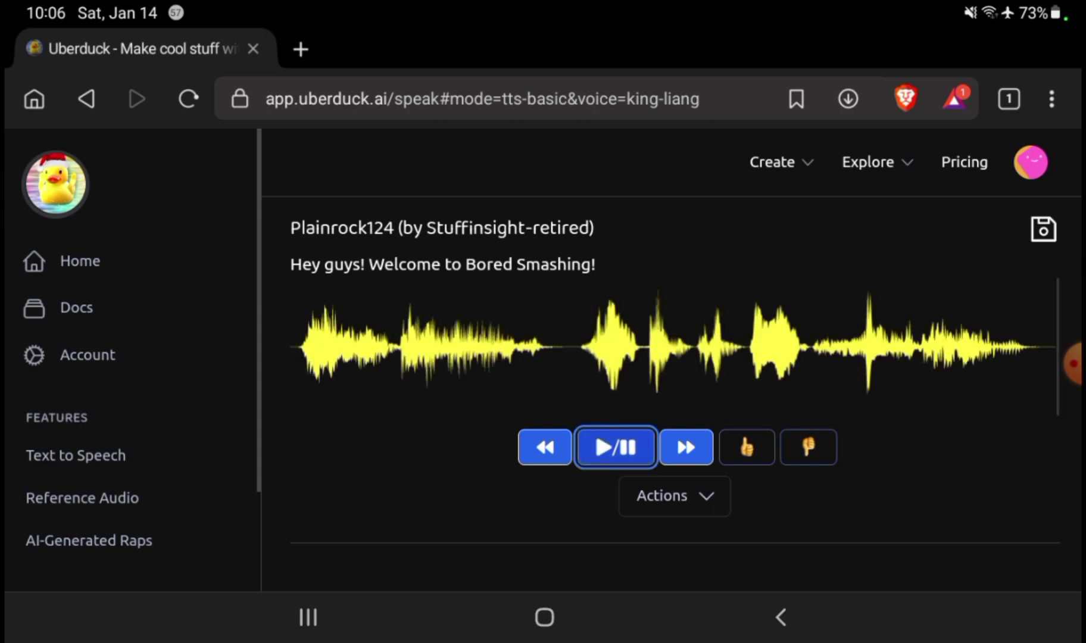
pyautogui.click(617, 448)
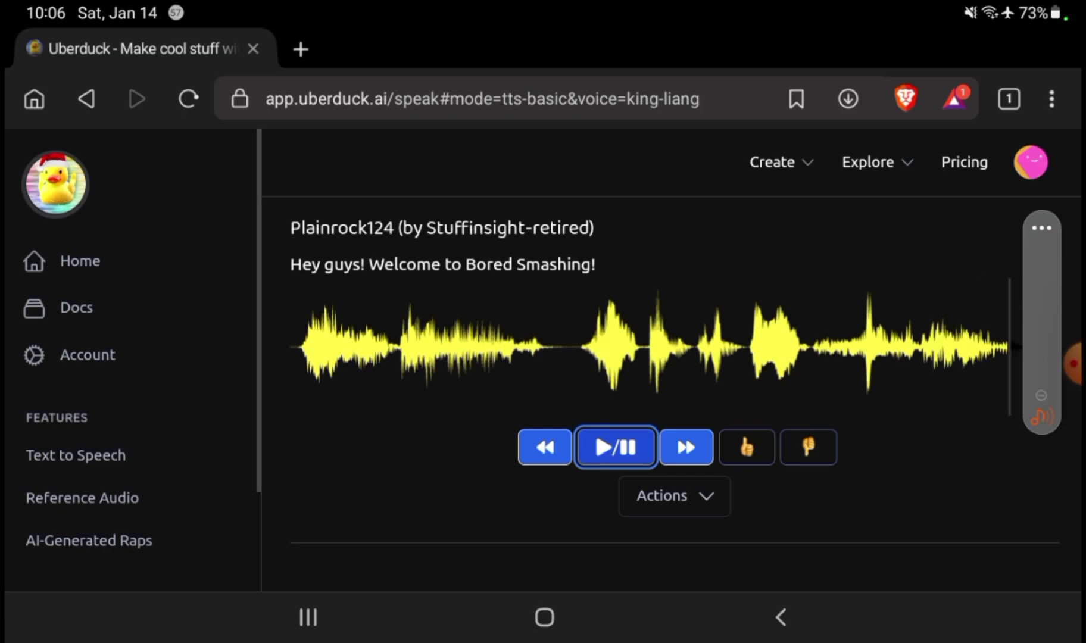
pyautogui.scroll(8, 670, 381)
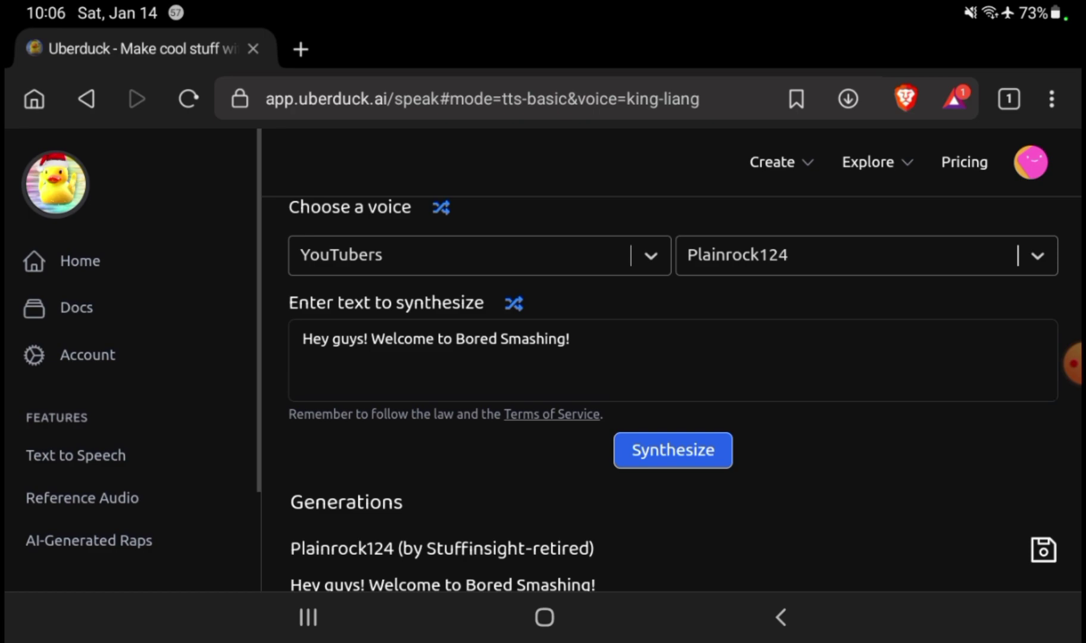
pyautogui.click(514, 304)
pyautogui.click(673, 449)
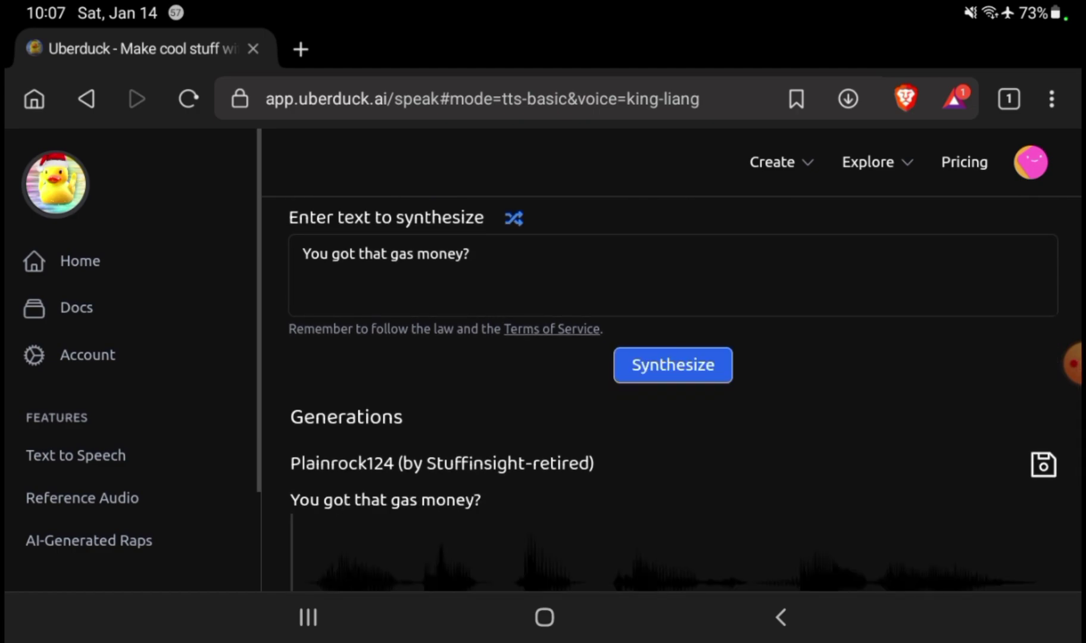
pyautogui.scroll(-4, 670, 382)
pyautogui.click(617, 512)
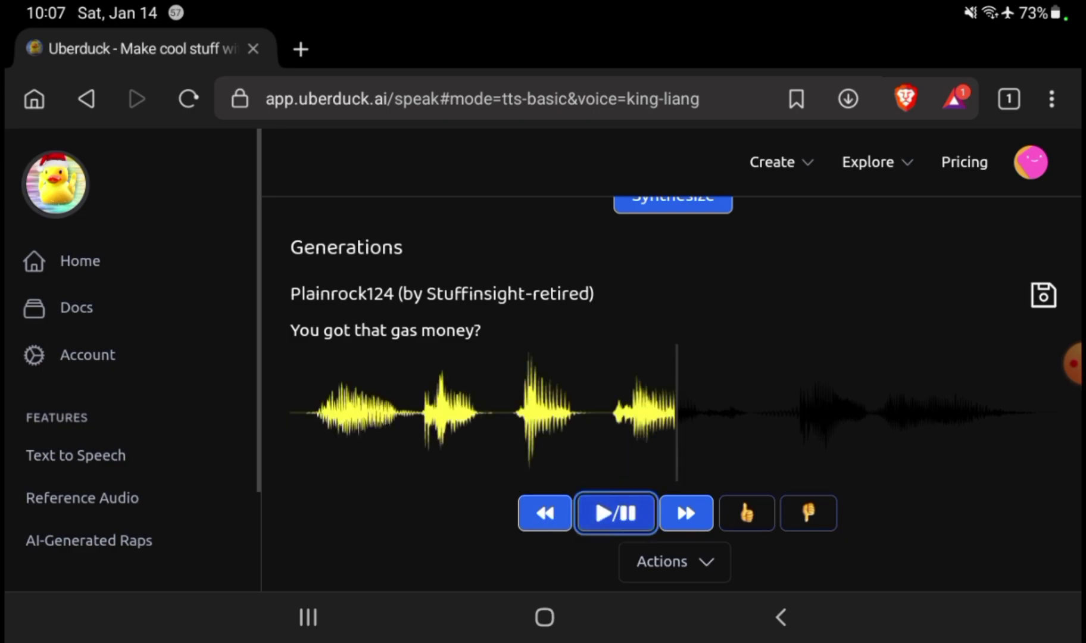
pyautogui.scroll(4, 671, 382)
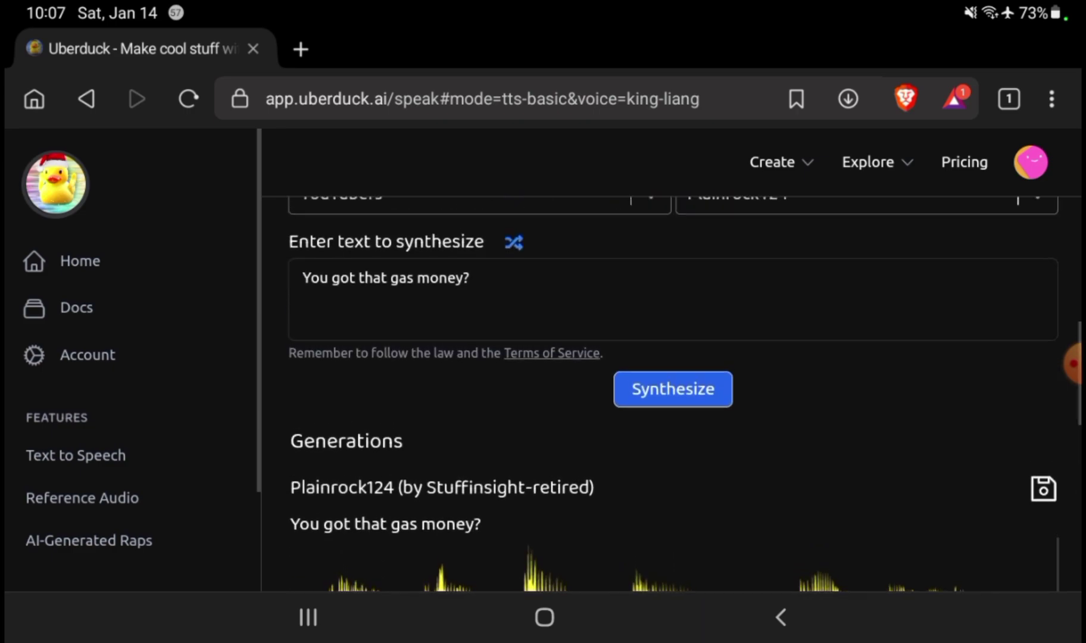
pyautogui.scroll(2, 670, 382)
pyautogui.click(514, 323)
pyautogui.click(673, 470)
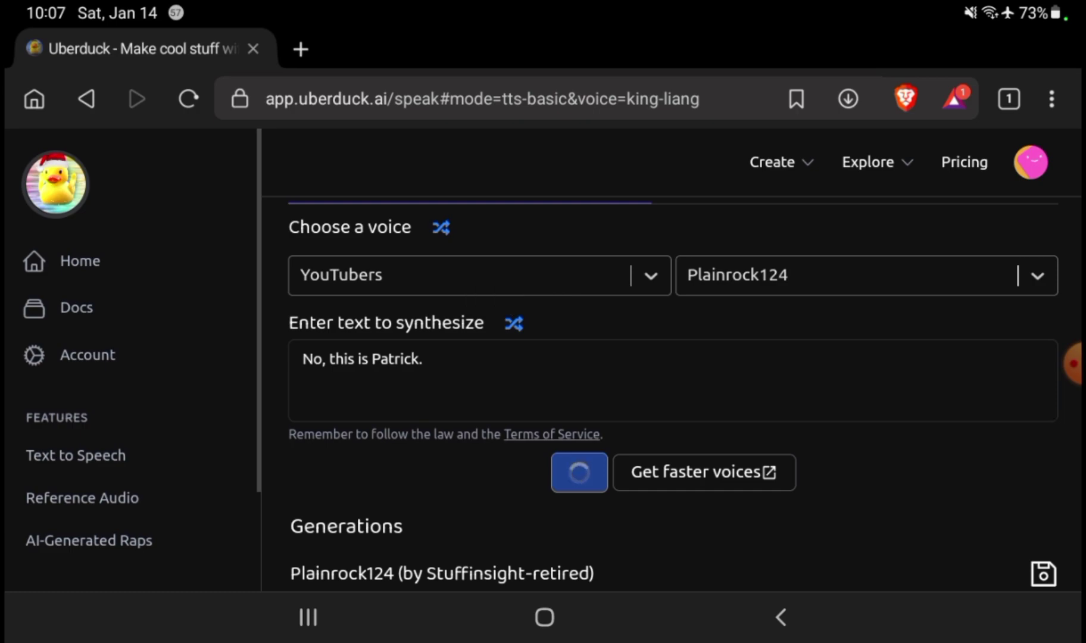
pyautogui.scroll(-3, 671, 383)
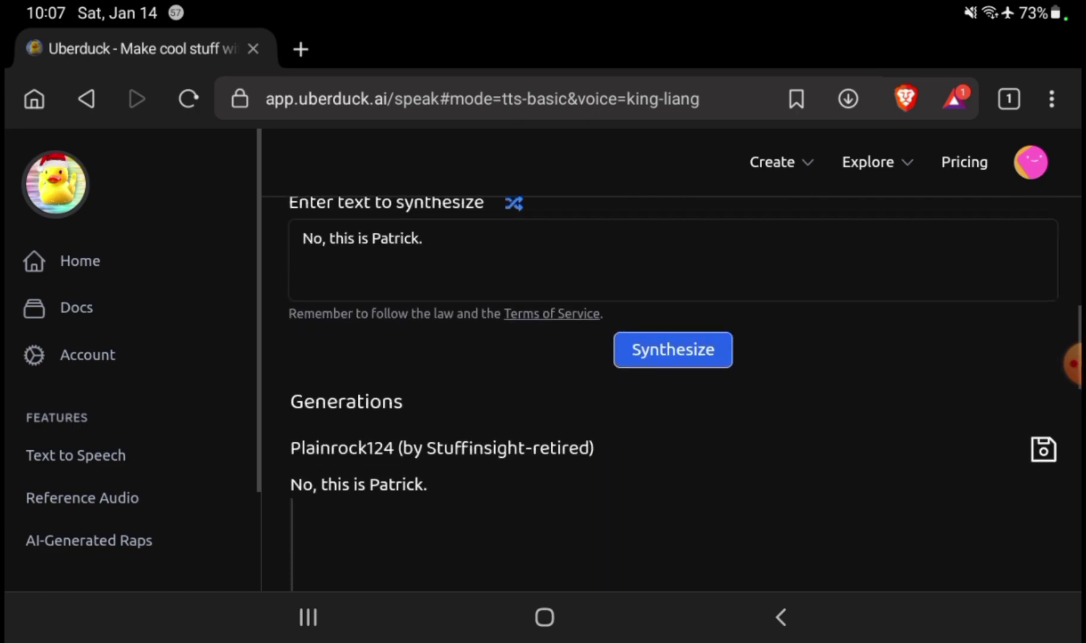
pyautogui.scroll(-1, 671, 382)
pyautogui.click(617, 566)
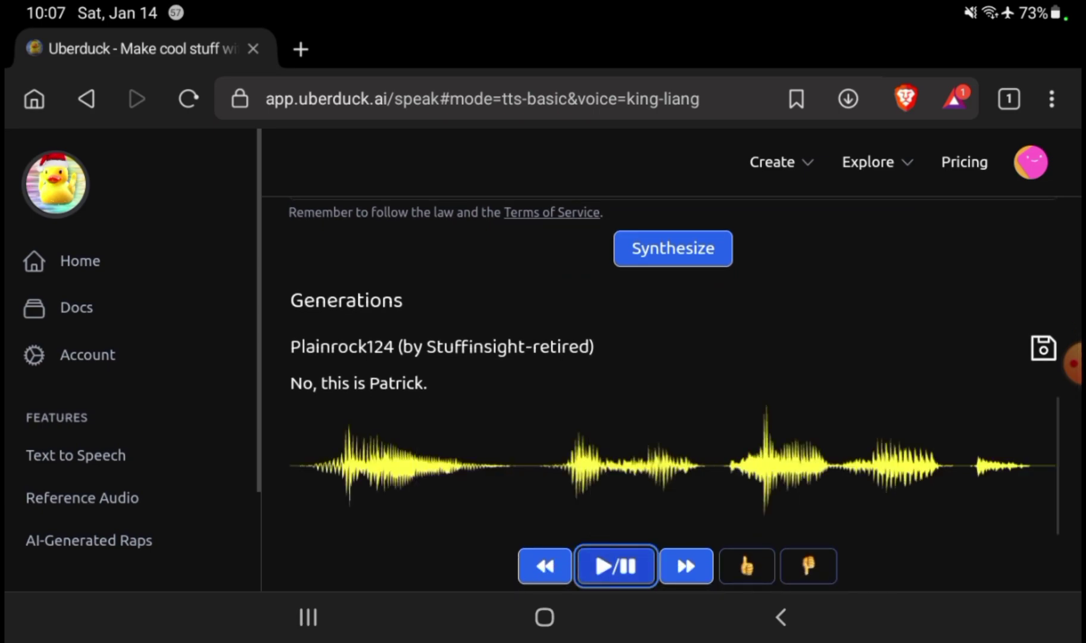
pyautogui.scroll(3, 671, 383)
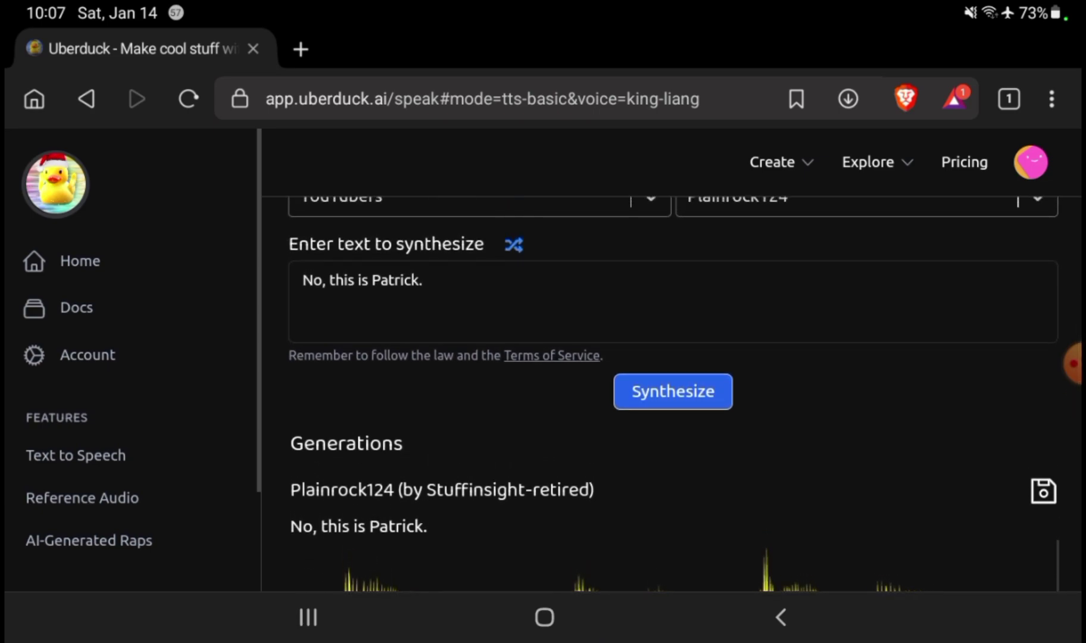
pyautogui.click(514, 244)
pyautogui.click(673, 392)
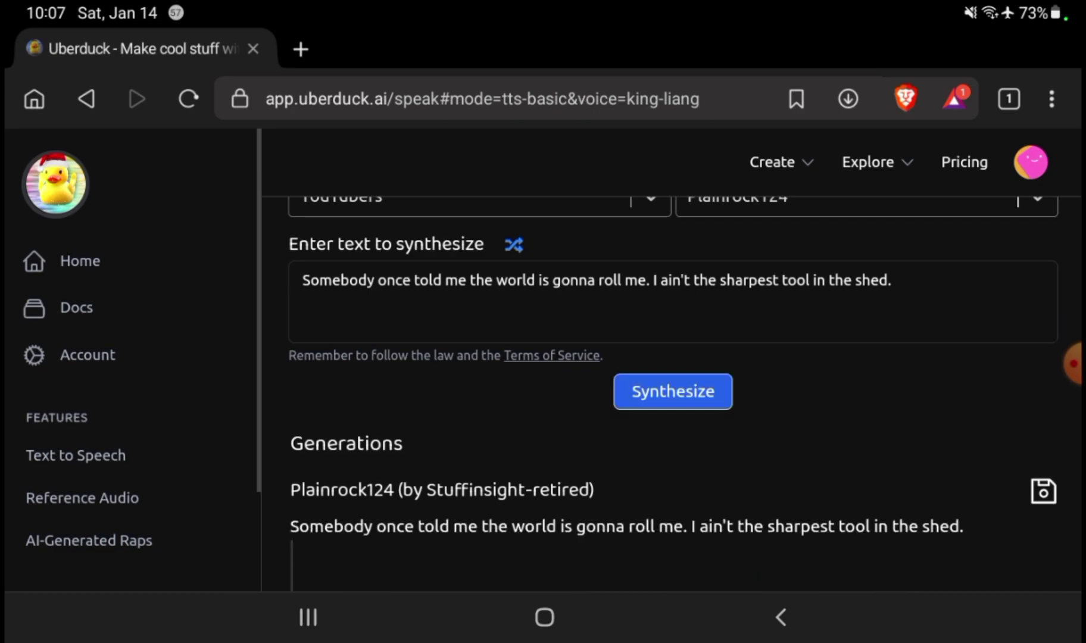
pyautogui.scroll(-5, 670, 424)
pyautogui.click(615, 488)
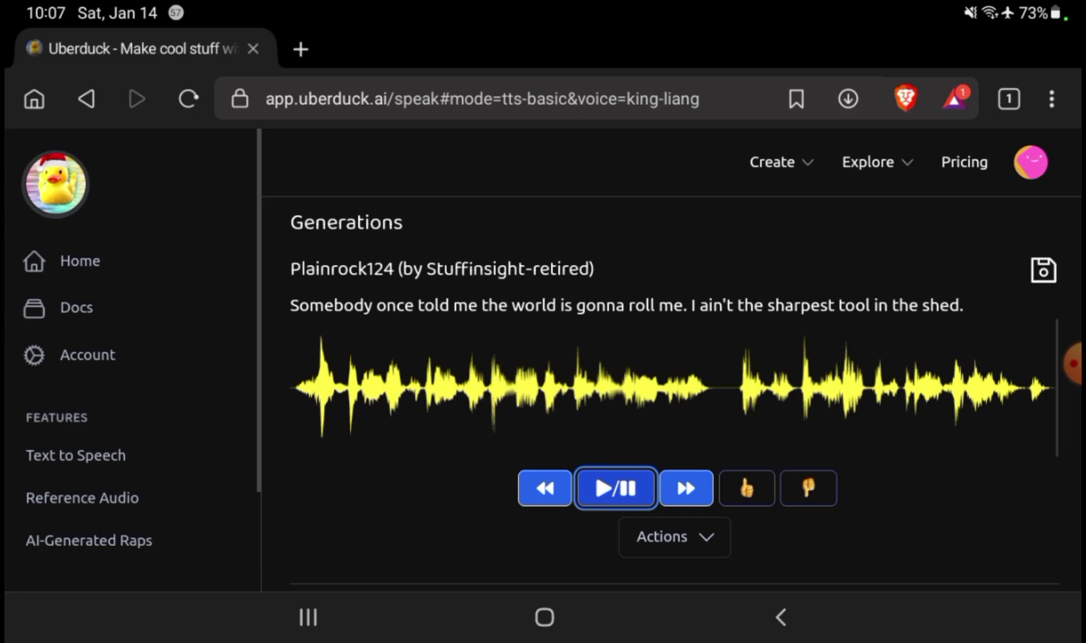
pyautogui.scroll(2, 670, 383)
pyautogui.click(1071, 364)
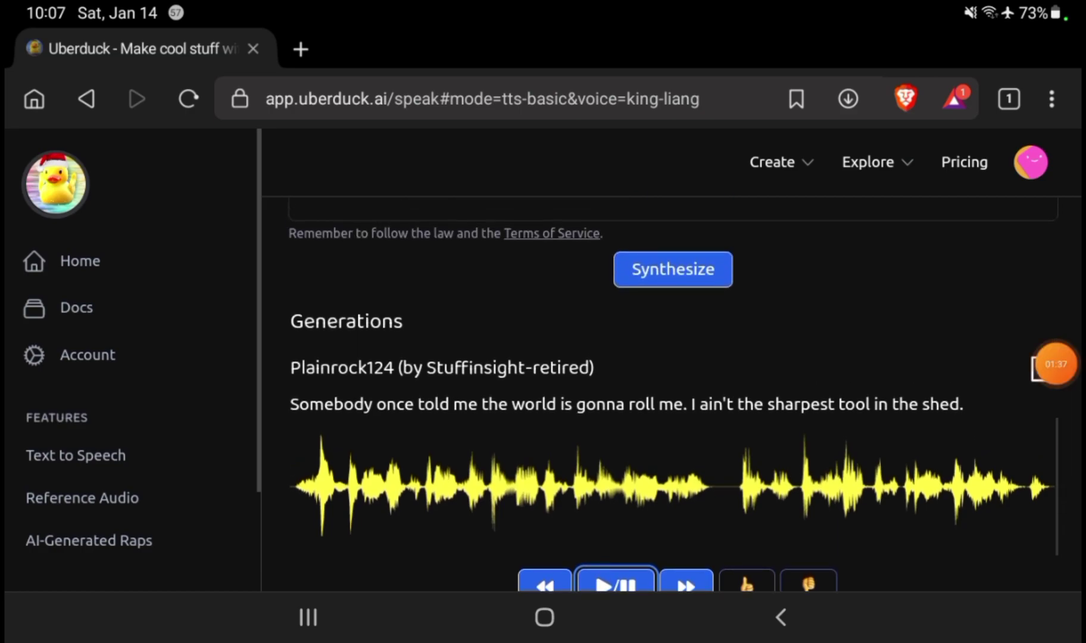
pyautogui.click(1056, 363)
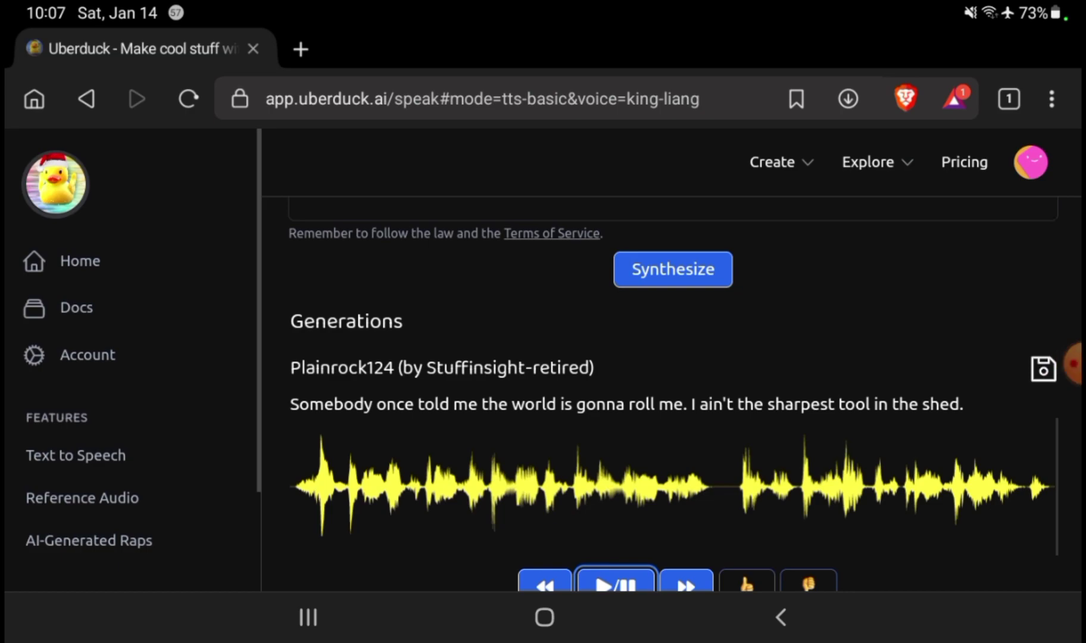
pyautogui.scroll(8, 670, 382)
pyautogui.scroll(8, 670, 383)
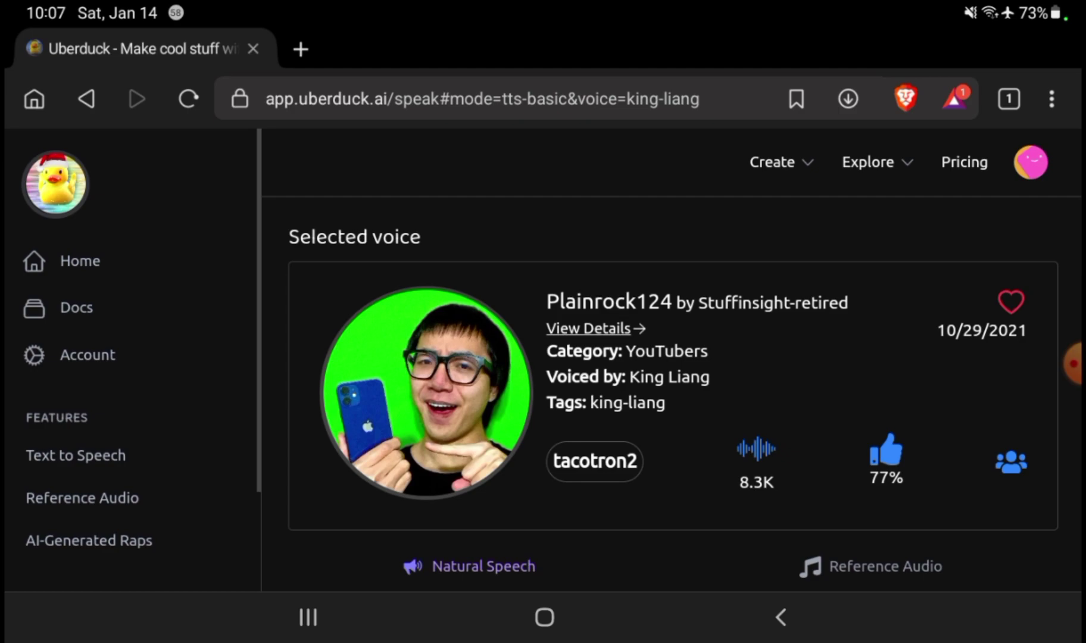